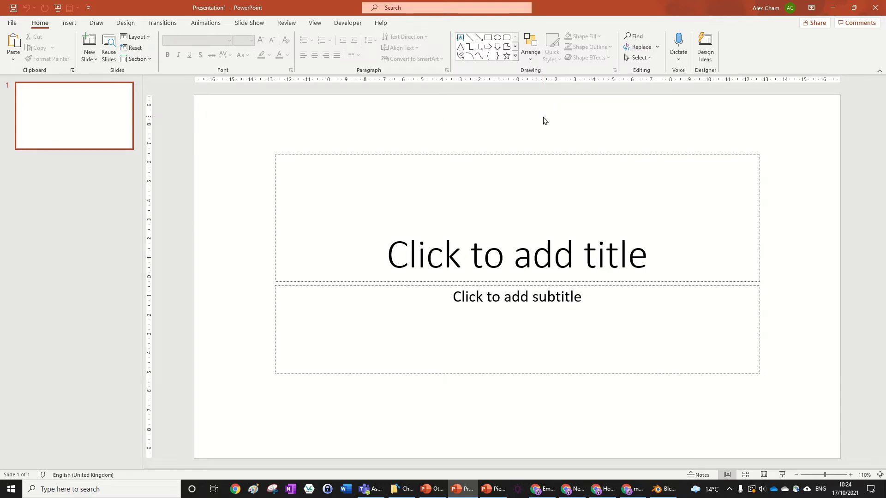
Show the Insert ribbon commands for the blank title slide.
click(68, 22)
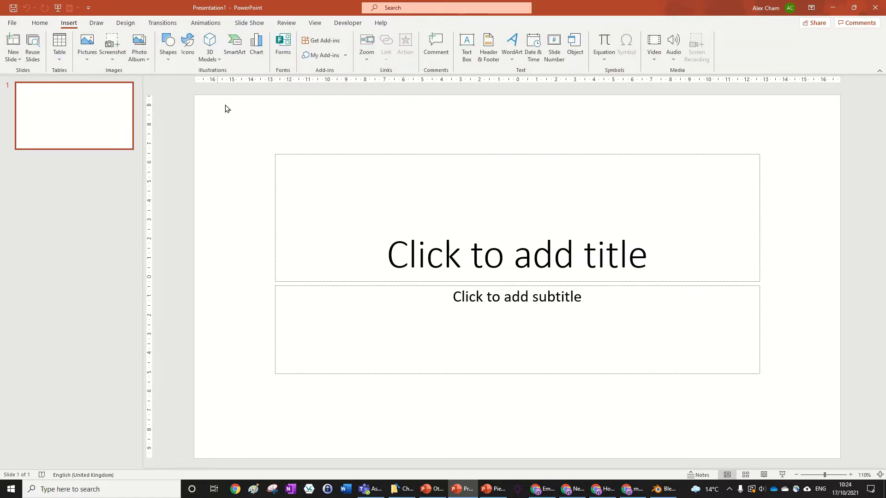
Pick the flat 2-D Pie subtype from the Pie chart category, after previewing 3-D Pie.
click(259, 56)
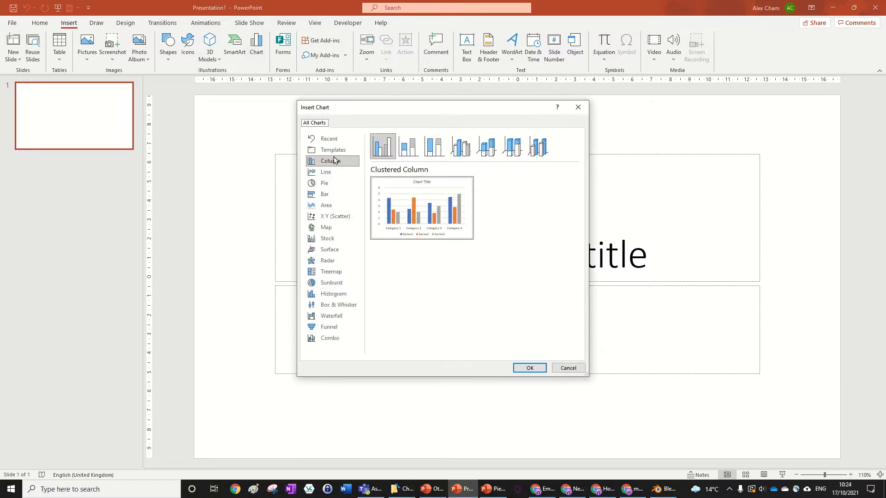
click(331, 186)
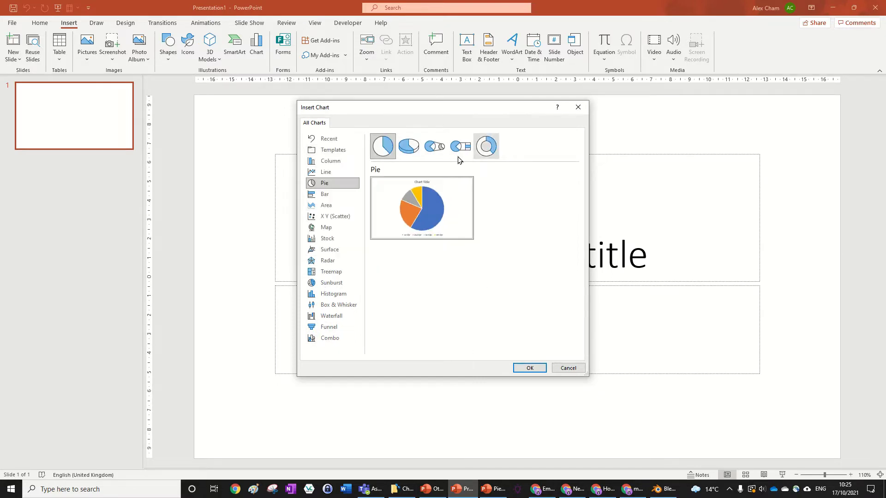
click(408, 145)
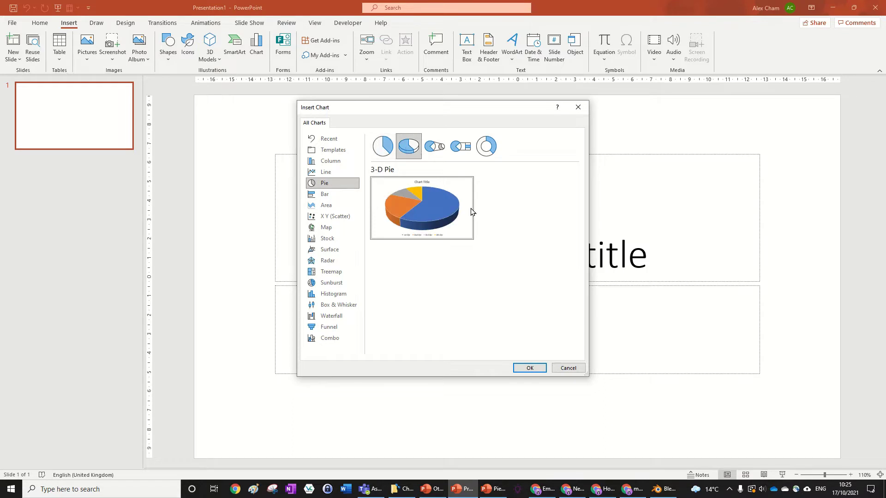
click(382, 146)
mouse_move(422, 208)
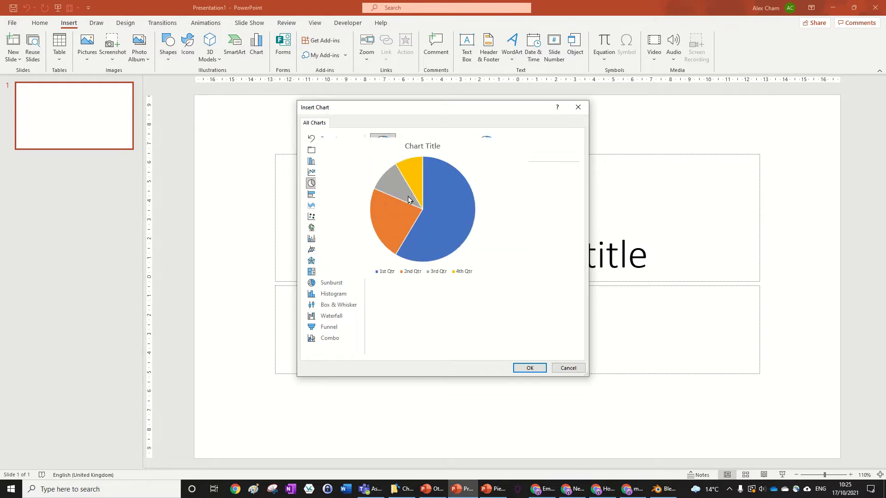
Insert the Sales pie chart and shrink its data sheet to a compact window at left.
click(529, 367)
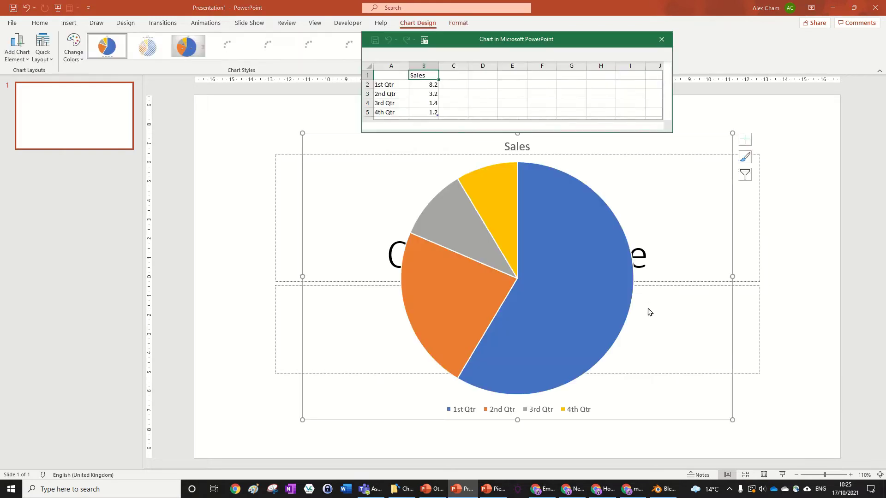
drag(515, 38, 329, 37)
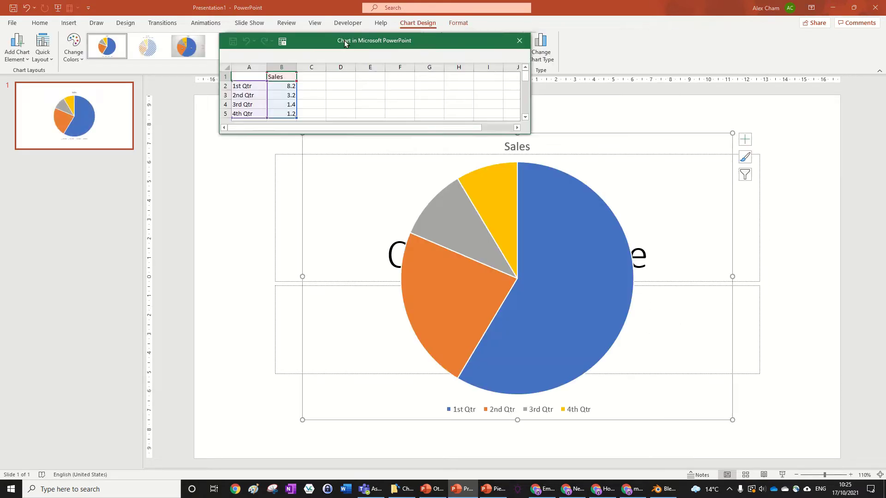
drag(320, 131, 319, 267)
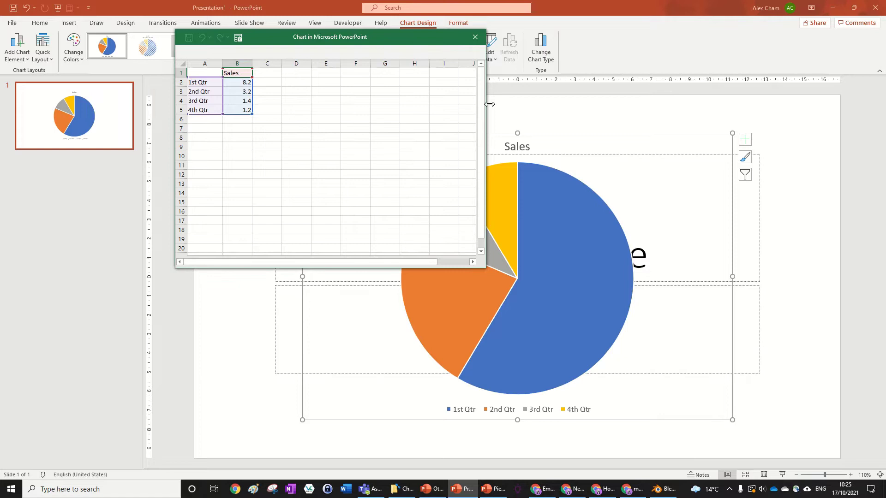
drag(489, 104, 554, 111)
mouse_move(424, 36)
mouse_down()
mouse_move(230, 66)
mouse_move(291, 49)
mouse_up()
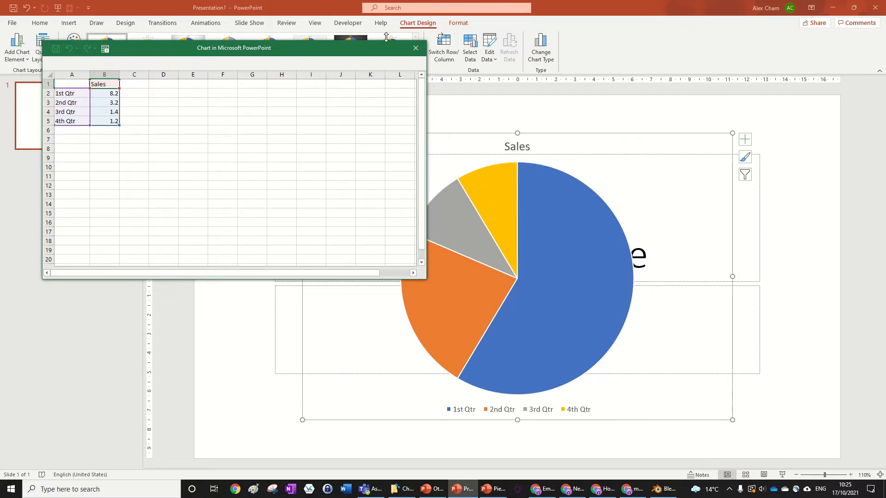
drag(319, 54, 342, 77)
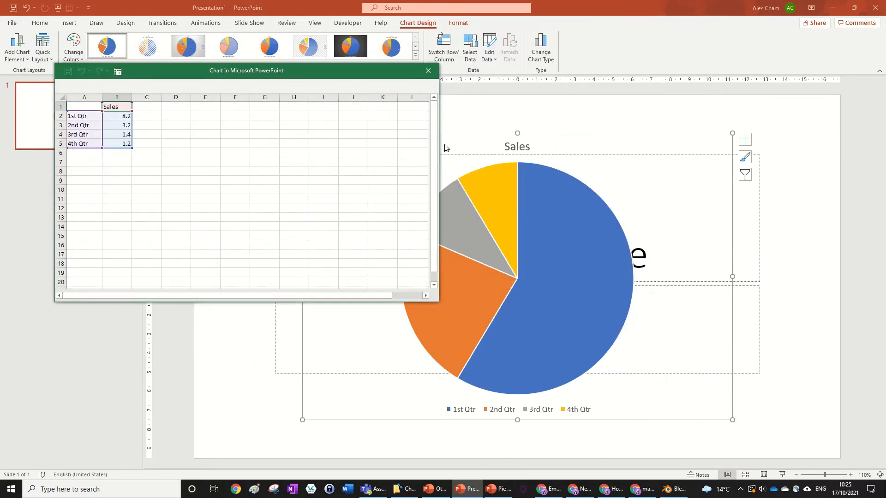
drag(438, 147, 214, 147)
drag(144, 301, 146, 197)
Enter 1, 2, 3 and 4 as the 1st–4th Qtr values in cells B2–B5.
click(122, 125)
click(122, 143)
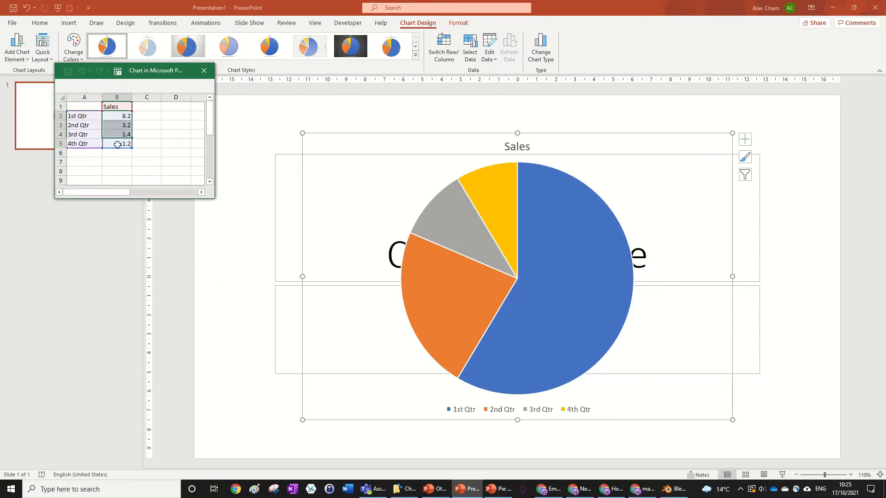
click(116, 116)
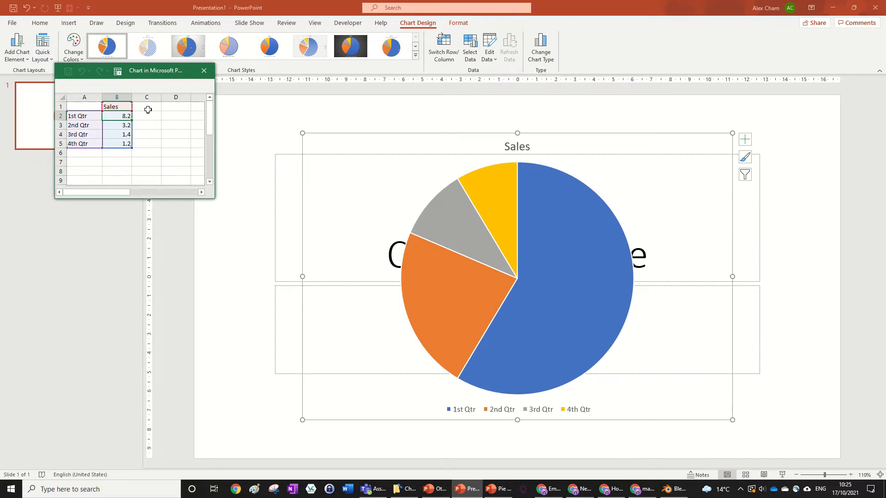
text(90)
key(Return)
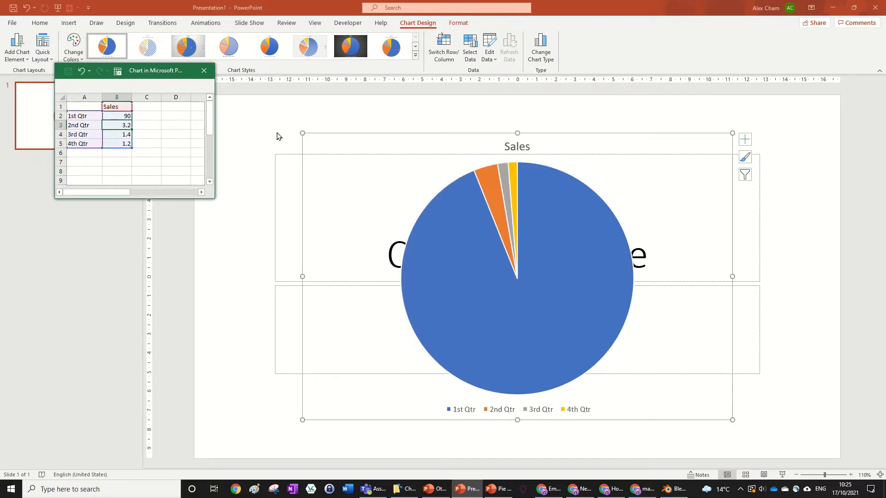
text(10)
key(Return)
text(0)
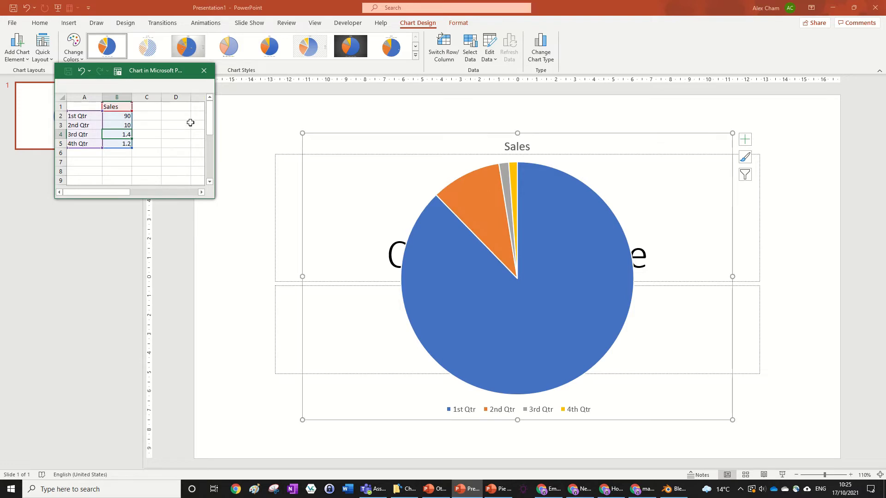
key(Return)
text(0)
key(Return)
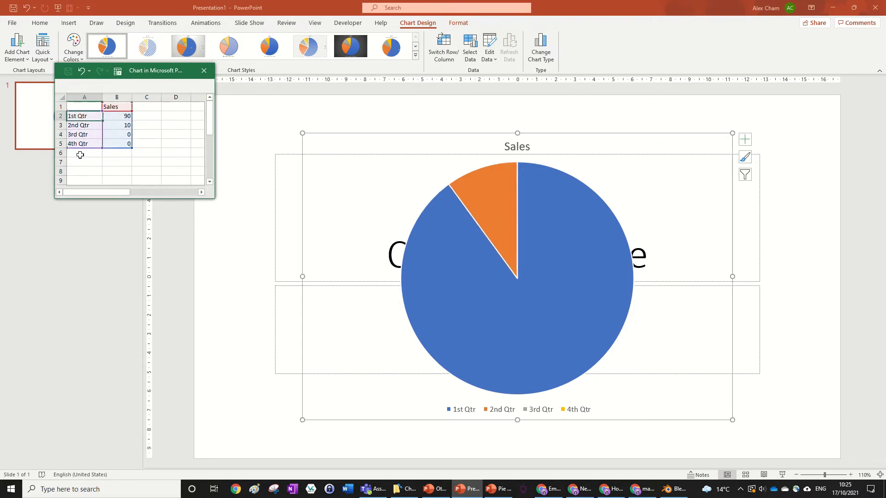
drag(77, 126, 80, 143)
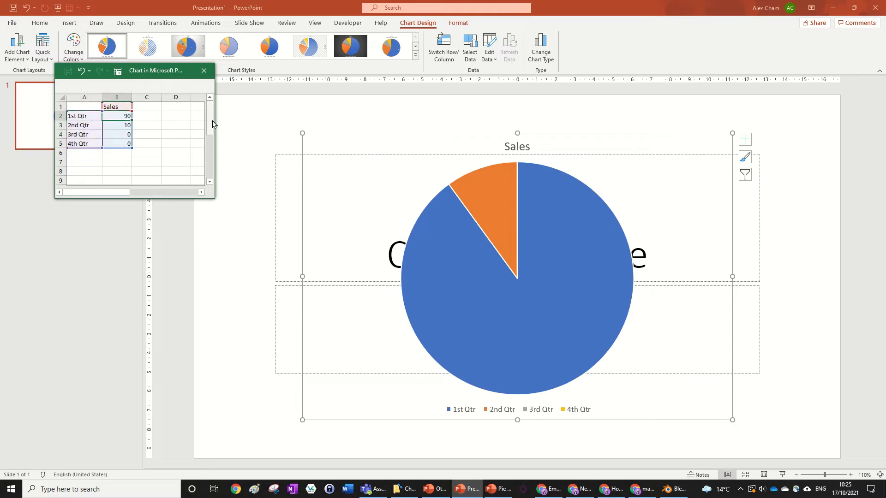
text(1)
key(Return)
text(2)
key(Return)
text(3)
key(Return)
text(4)
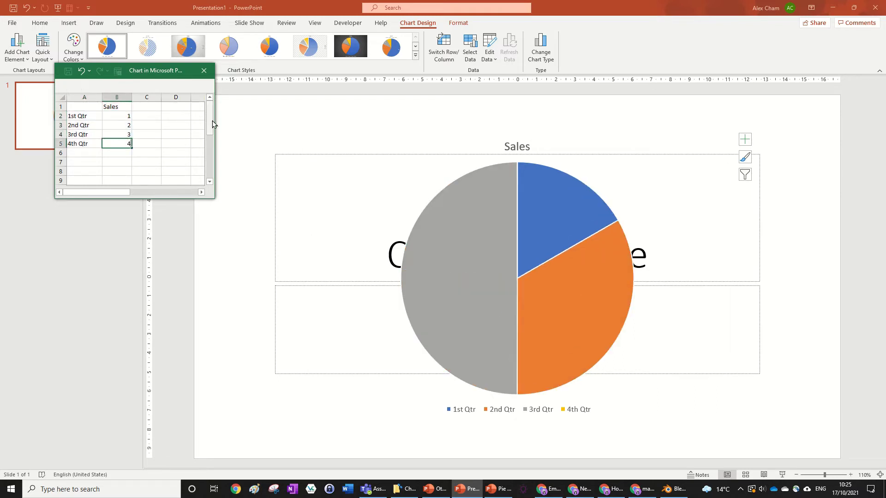
key(Return)
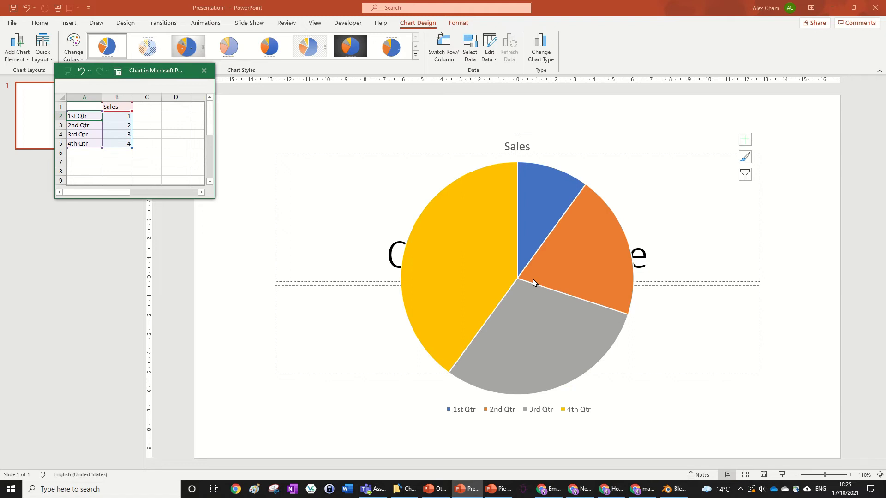
Explode the orange 2nd Qtr slice away from the Sales pie.
click(598, 249)
drag(597, 249, 609, 245)
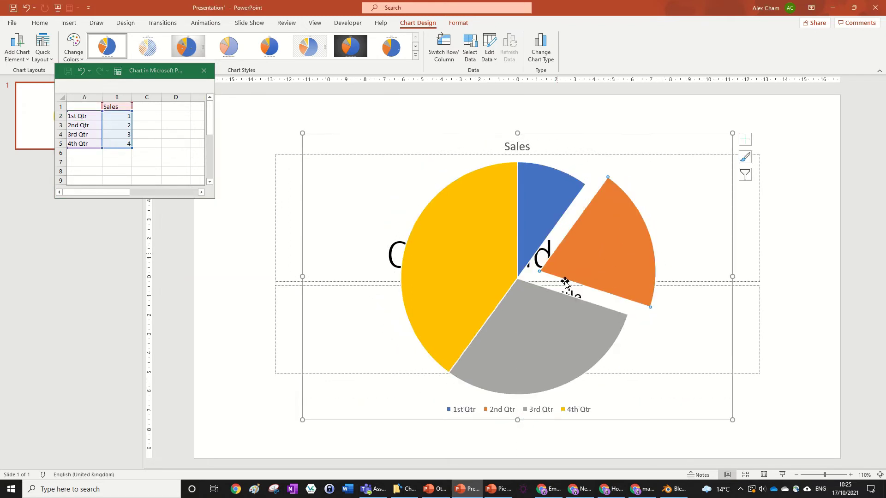